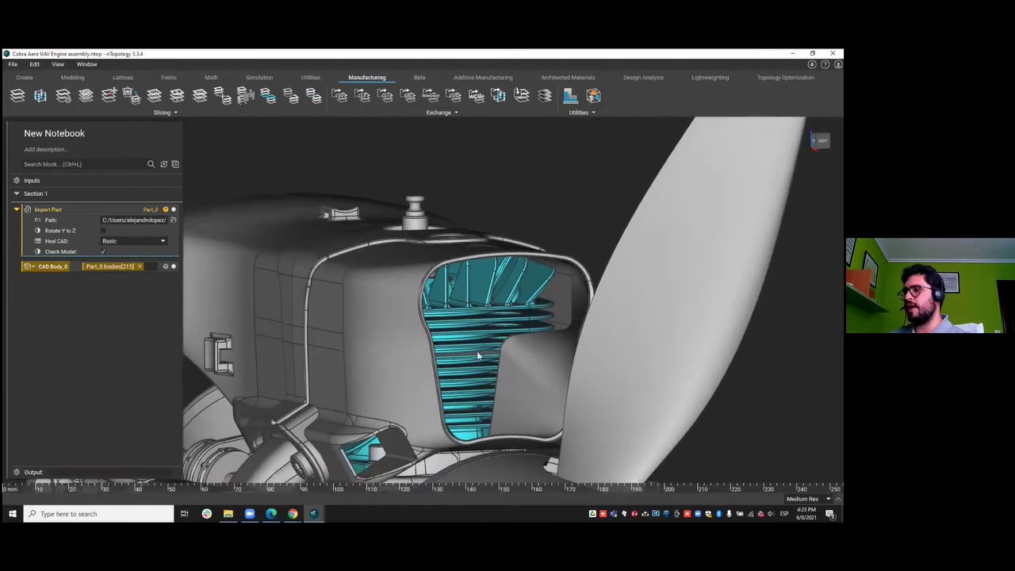
Look at the engine's cooling fins in the assembly and switch to the Cobra Aero UAV Engine Sizing notebook.
right_drag(476, 351, 433, 373)
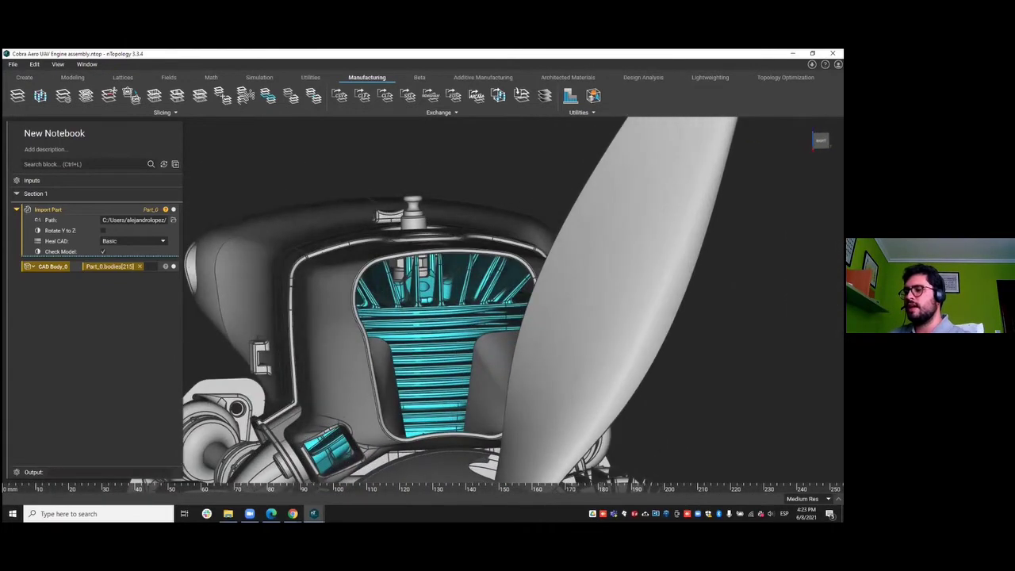
mouse_move(313, 514)
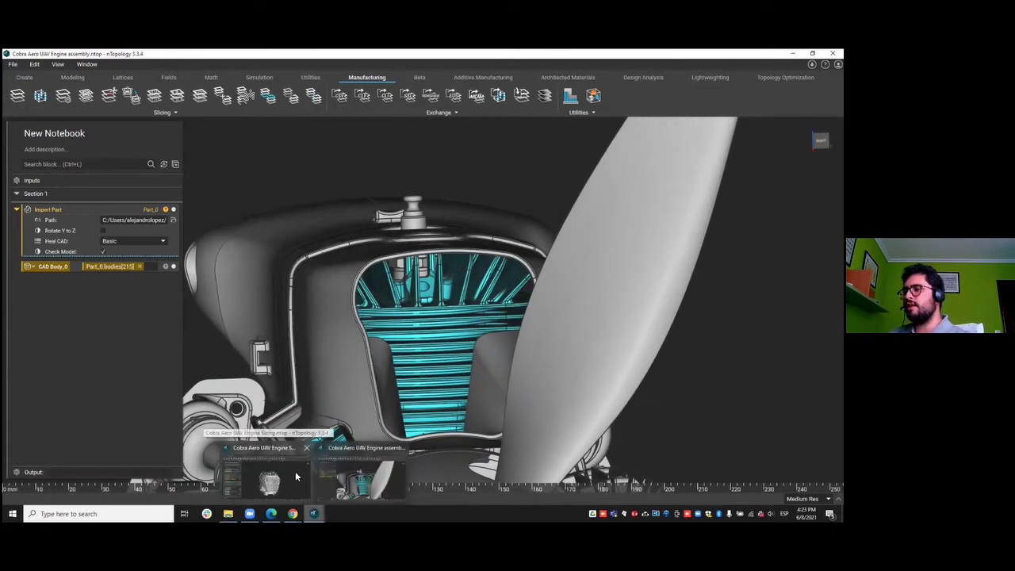
click(296, 477)
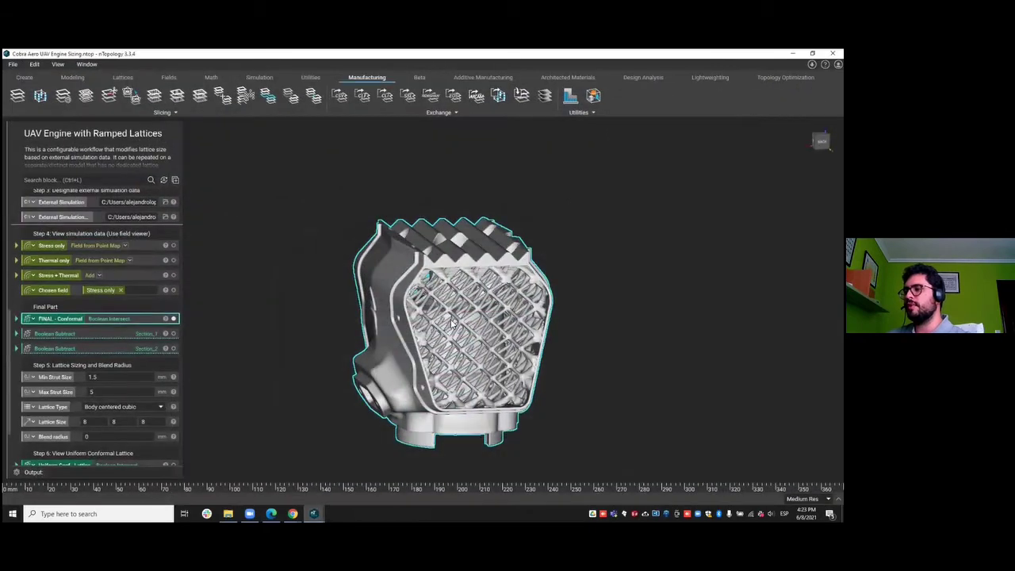
Examine the inside of the FINAL - Conformal part with a global section cut and close the cut.
right_drag(528, 304, 511, 312)
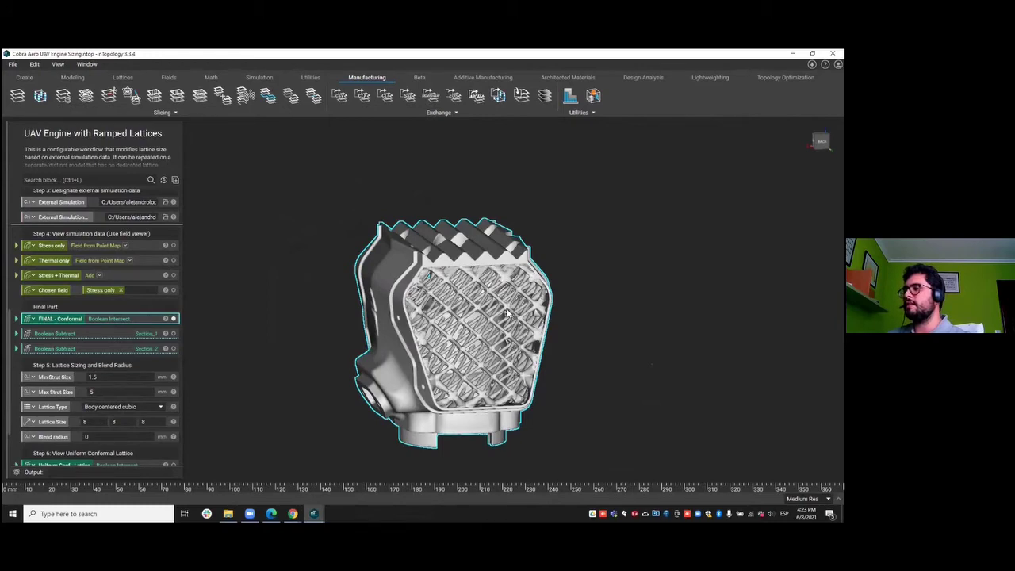
key(x)
right_drag(511, 281, 429, 370)
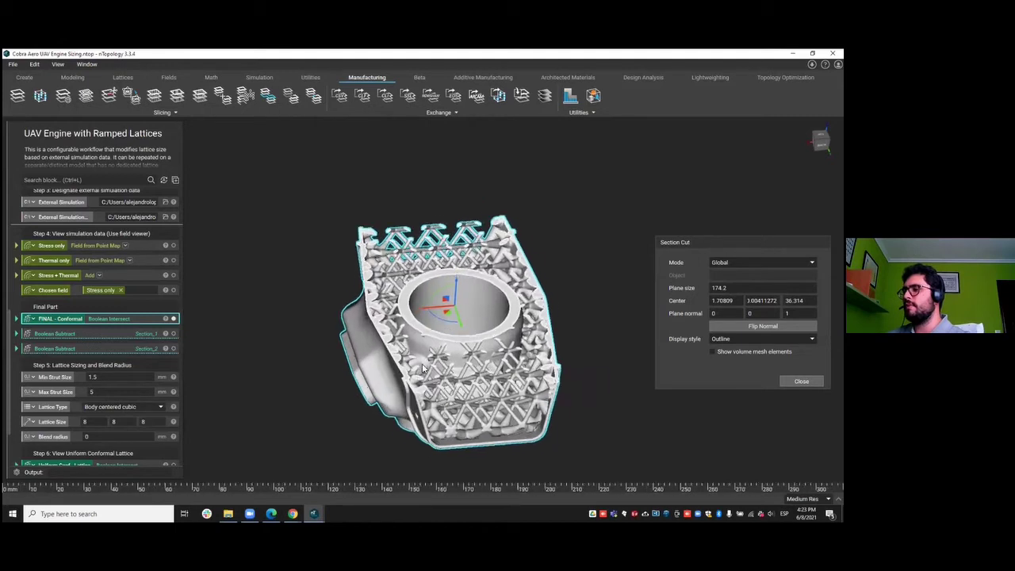
click(802, 381)
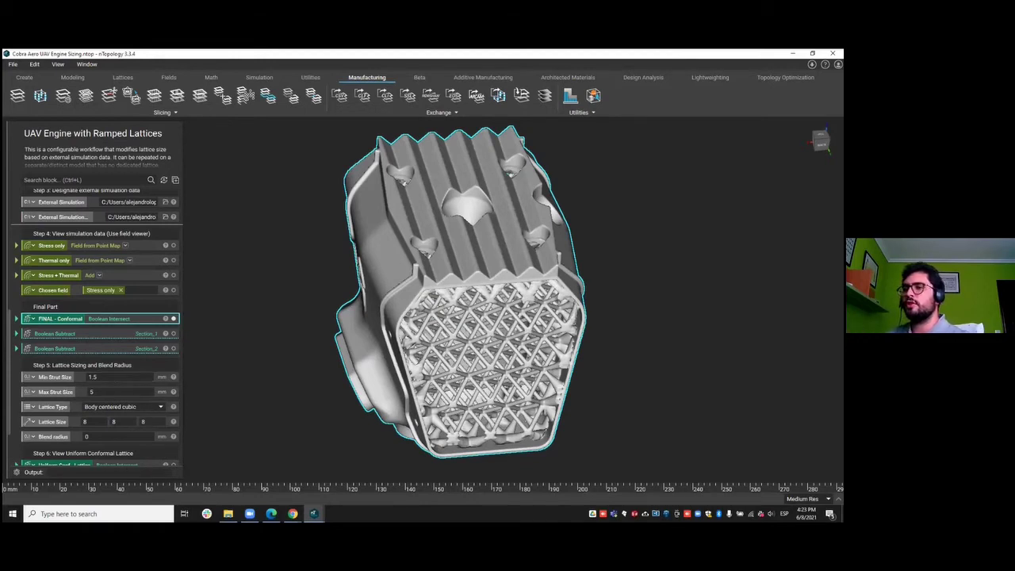
Hide the FINAL - Conformal part and view the Stress only field with the Turbo colormap.
click(93, 244)
click(174, 319)
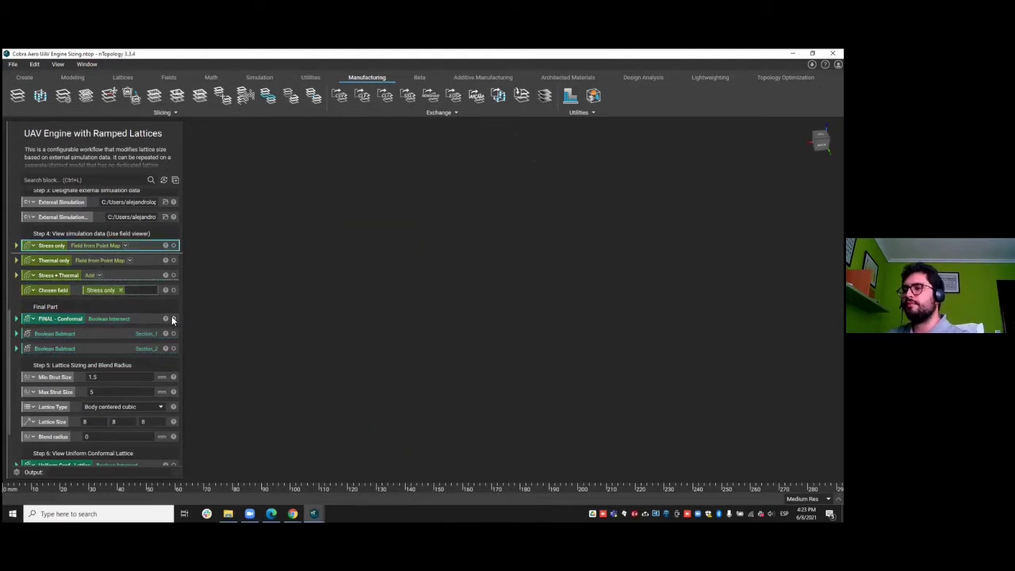
click(765, 347)
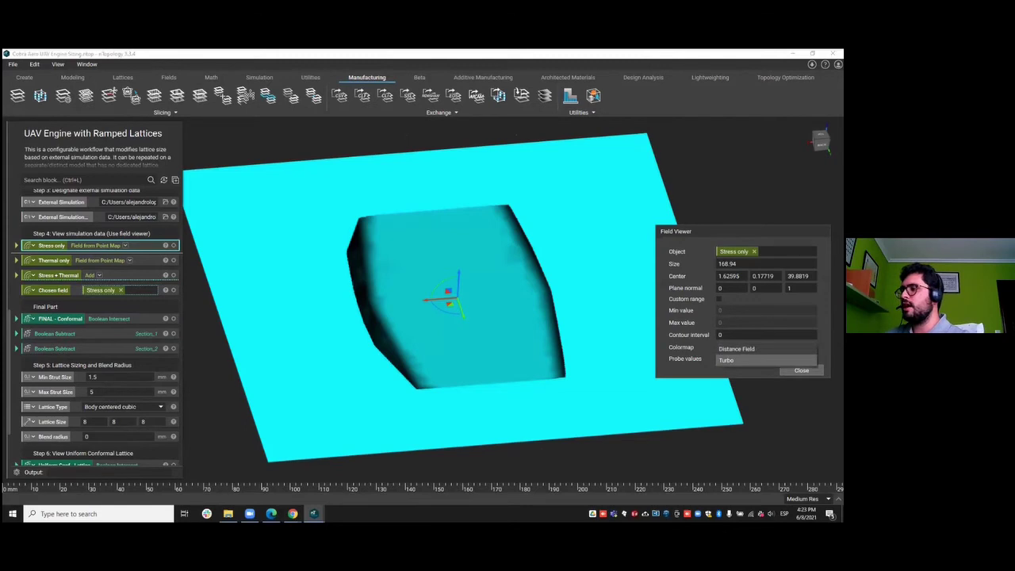
click(726, 360)
right_drag(514, 282, 435, 320)
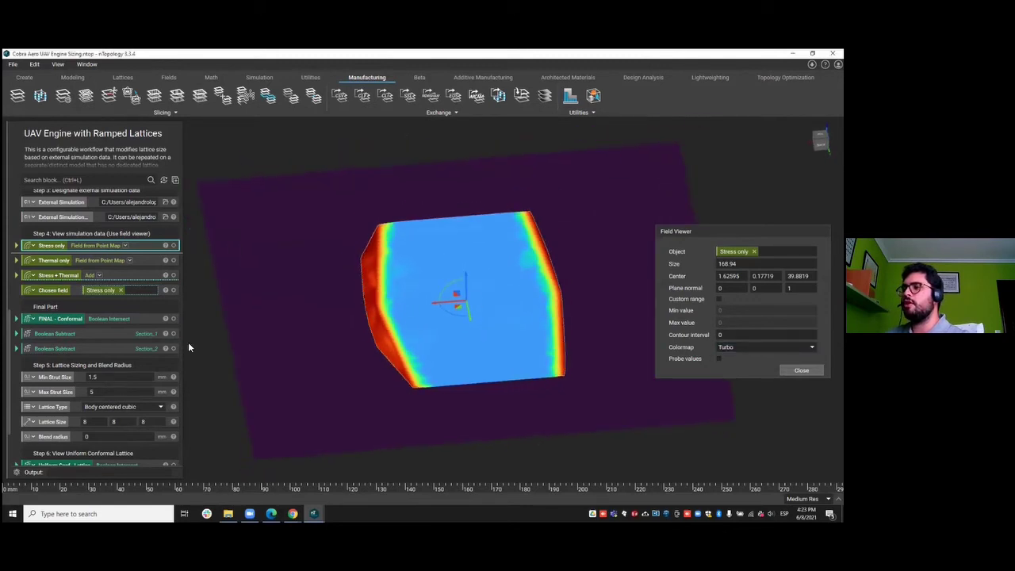
Show the FINAL - Conformal part again, section it to examine the lattice struts, and close the cut.
click(173, 319)
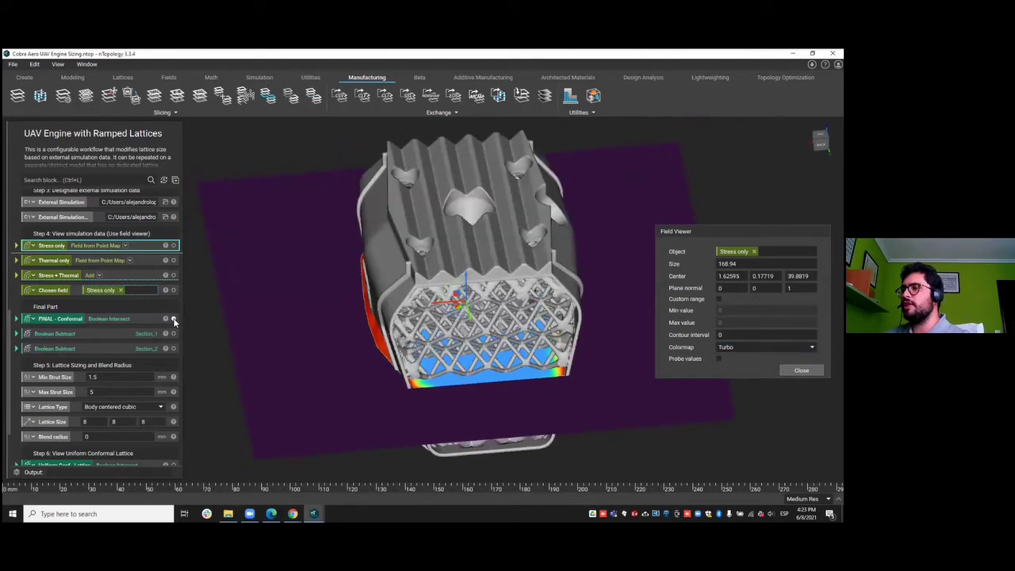
click(472, 283)
key(x)
right_drag(432, 287, 407, 280)
scroll(403, 313, up, 3)
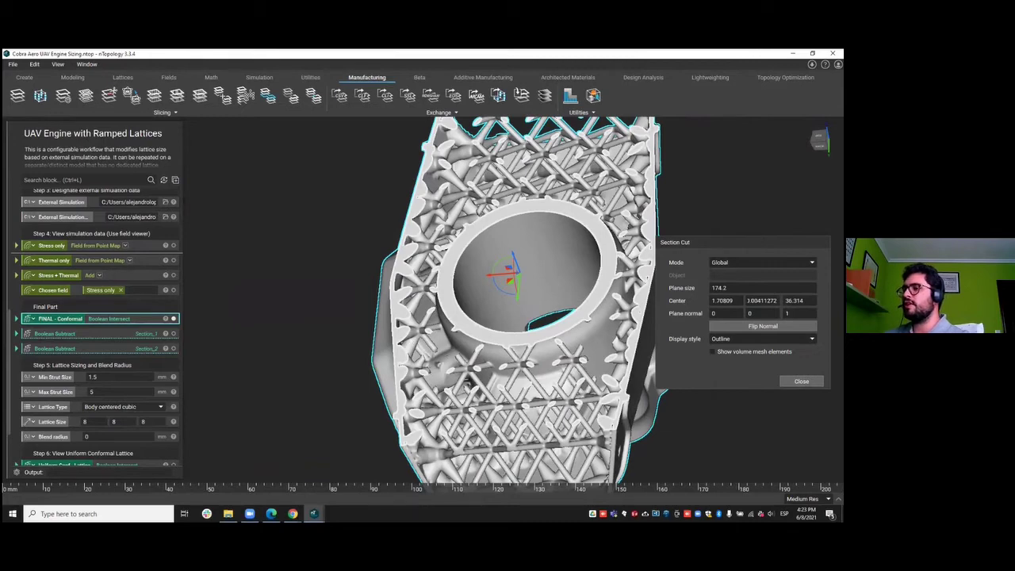
click(802, 380)
View the Stress only field with the Turbo colormap, with the FINAL - Conformal part hidden.
click(98, 250)
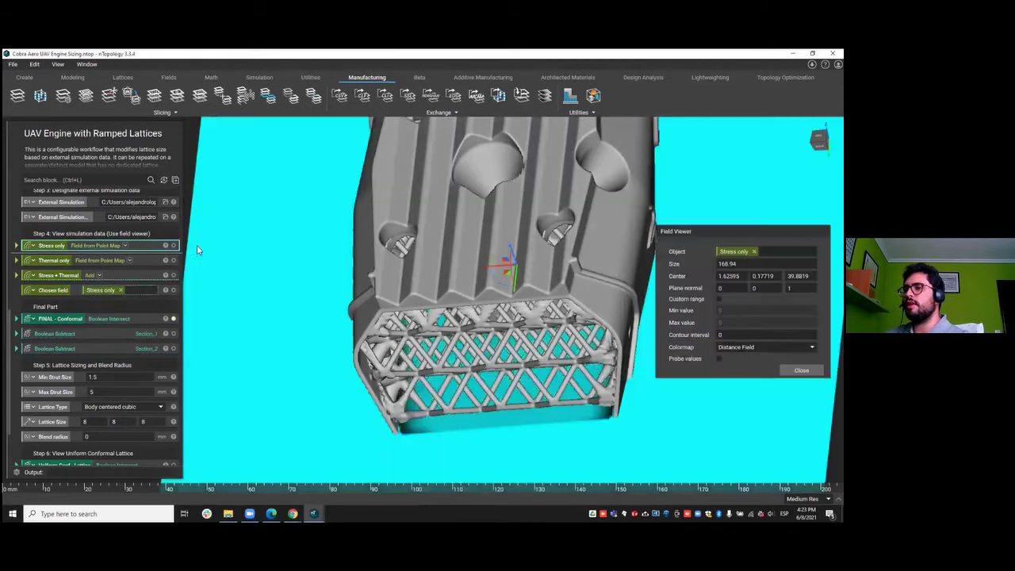
scroll(542, 291, up, 5)
click(765, 346)
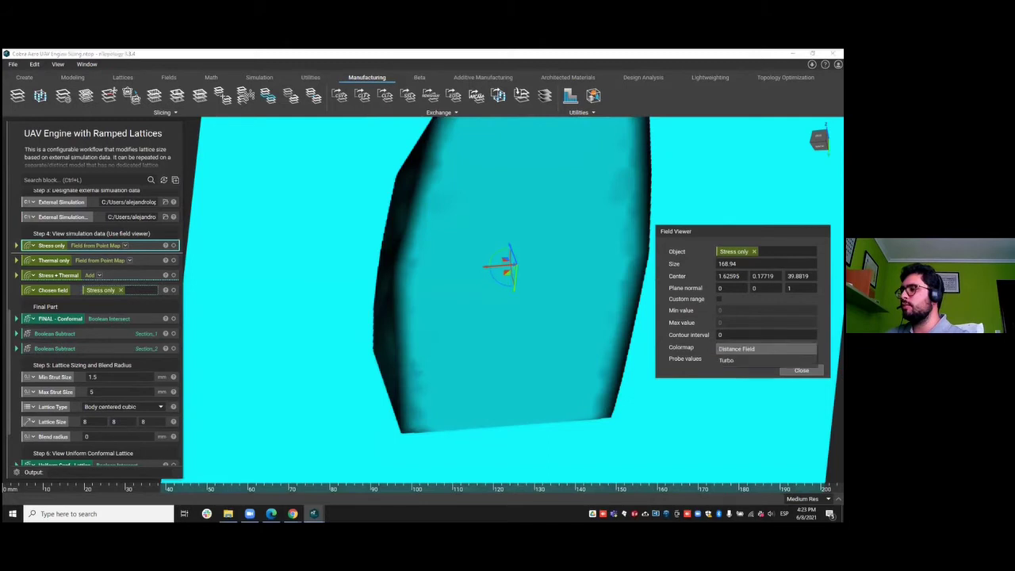
click(739, 358)
right_drag(642, 262, 428, 294)
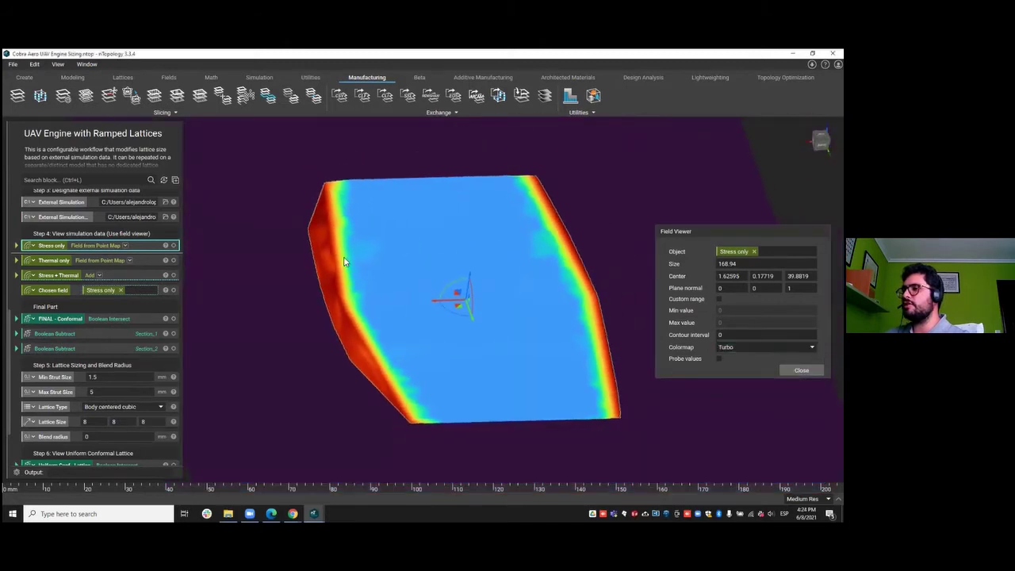
Display the Section_1 Boolean Subtract body, close the field view, and examine its lattice from above.
click(123, 334)
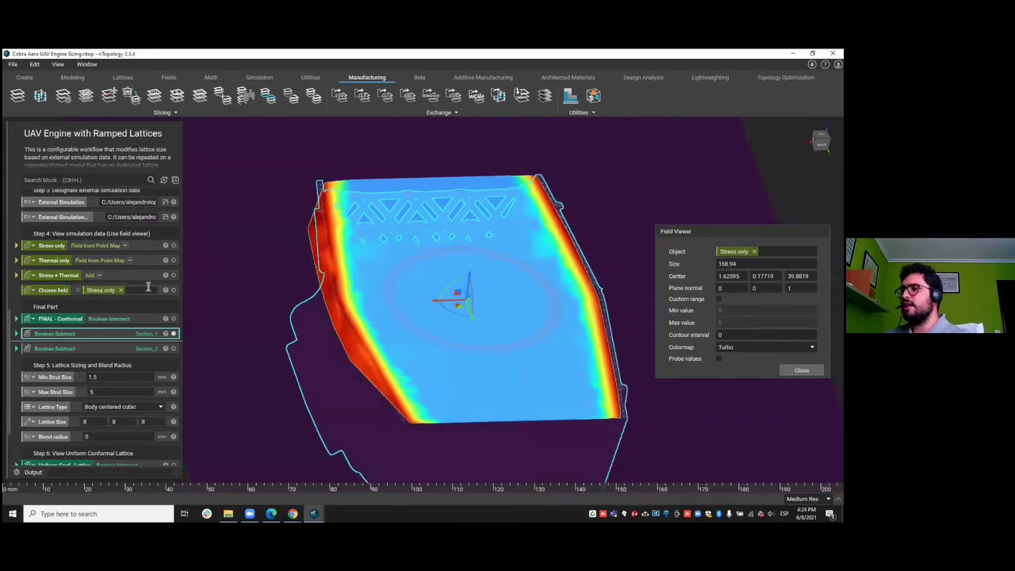
click(802, 371)
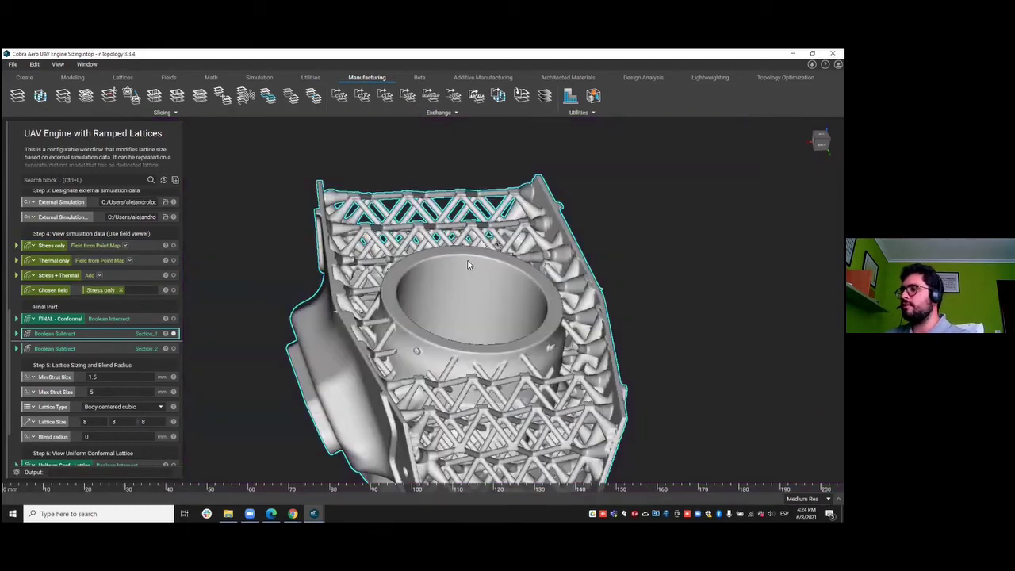
middle_drag(467, 259, 509, 281)
scroll(510, 281, down, 2)
right_drag(510, 282, 487, 297)
scroll(479, 305, up, 2)
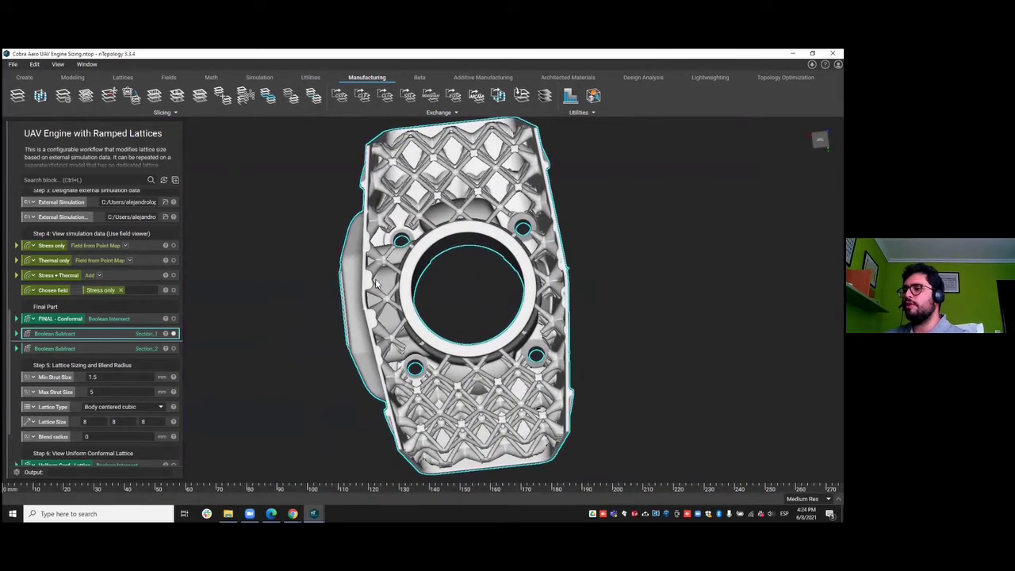
Compare the Stress only field in the Turbo colormap with the Section_1 lattice, and close the field view.
click(149, 244)
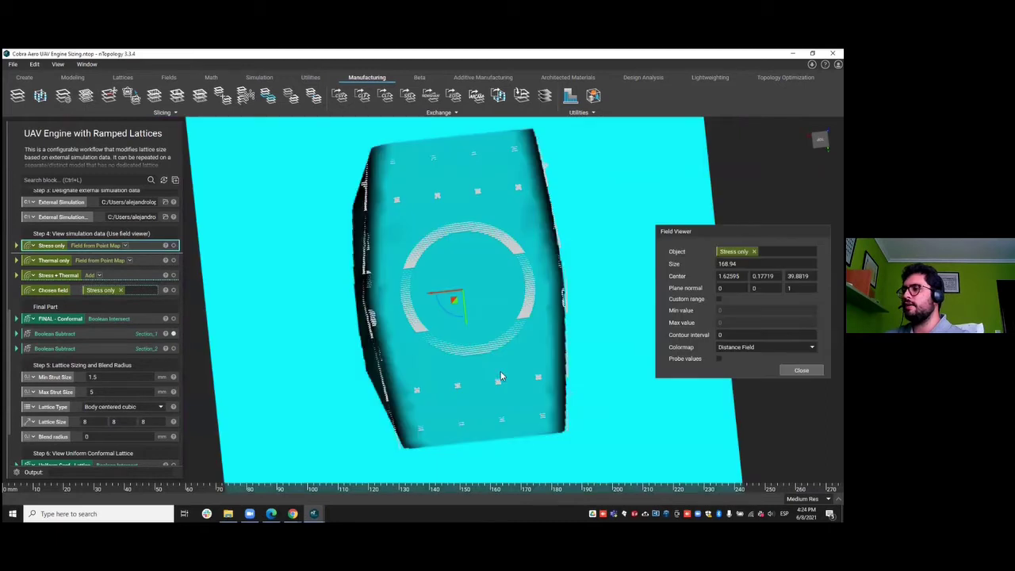
click(765, 346)
click(737, 360)
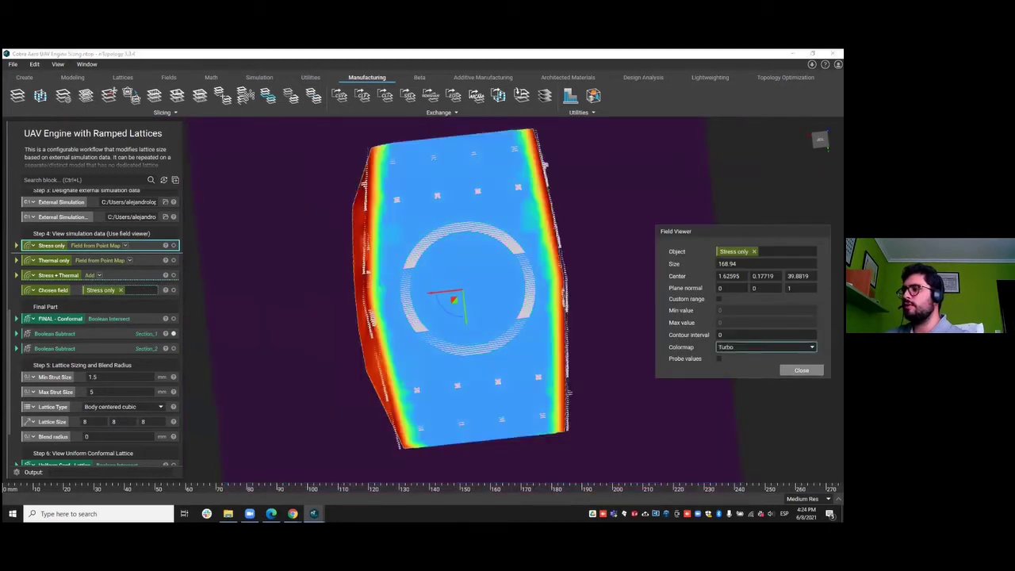
click(802, 370)
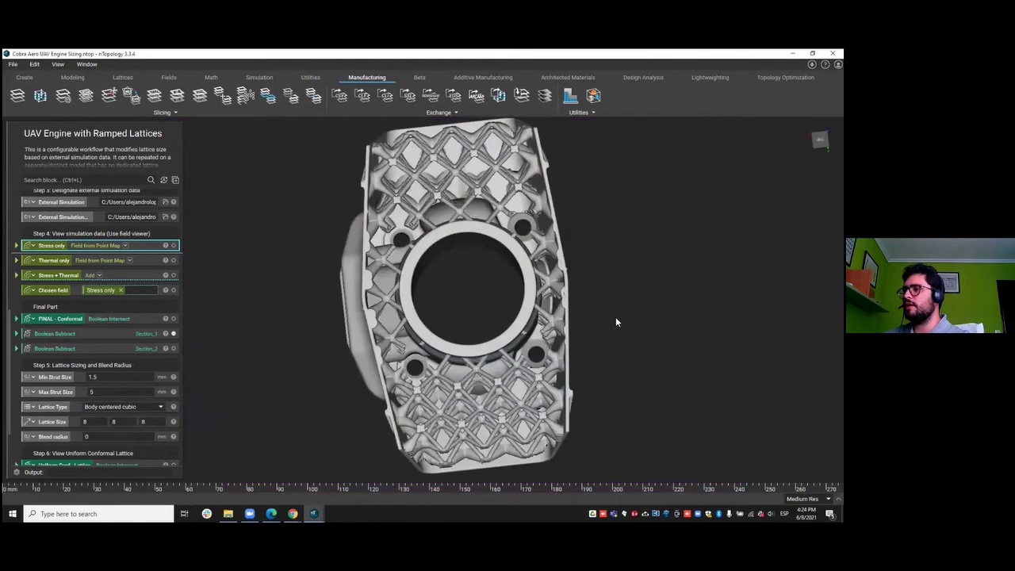
right_drag(616, 318, 598, 265)
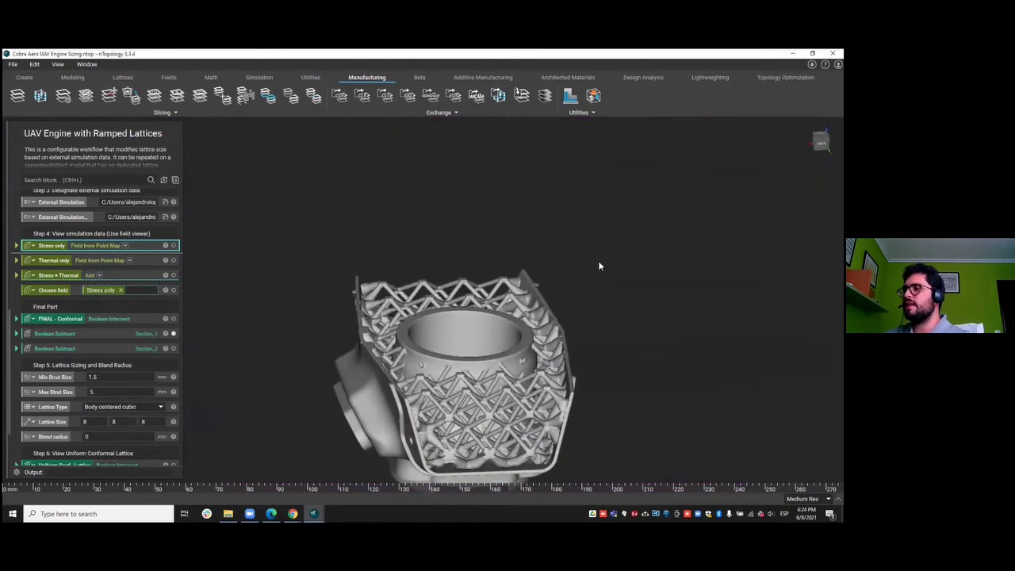
View the Thermal only field with the Turbo colormap.
click(71, 260)
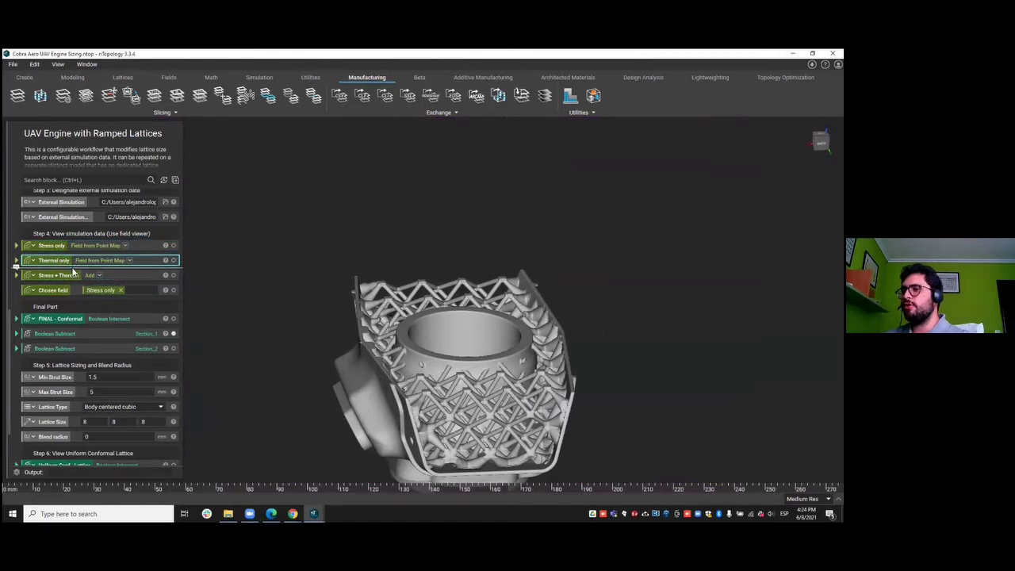
click(764, 347)
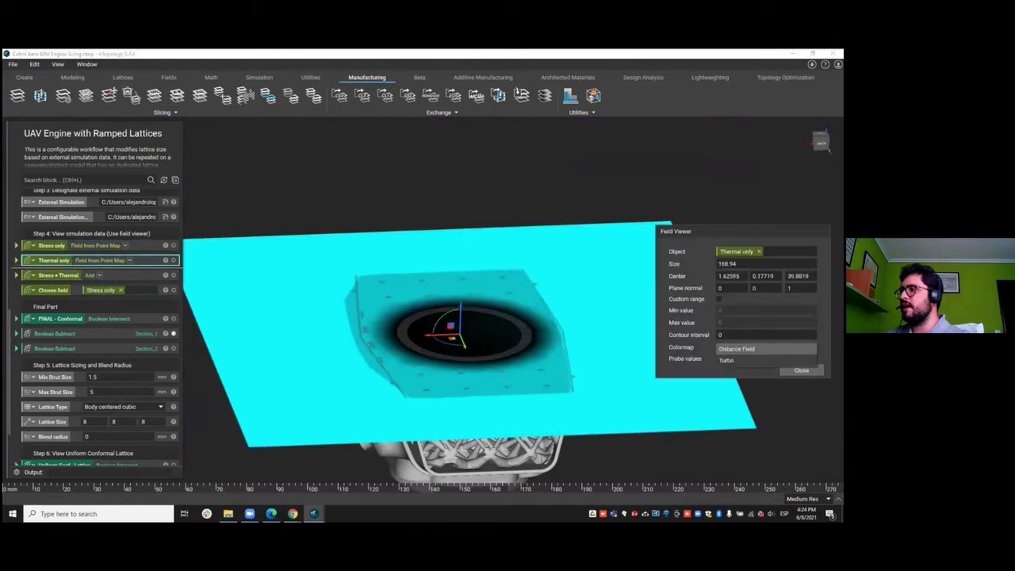
click(764, 360)
right_drag(503, 346, 543, 347)
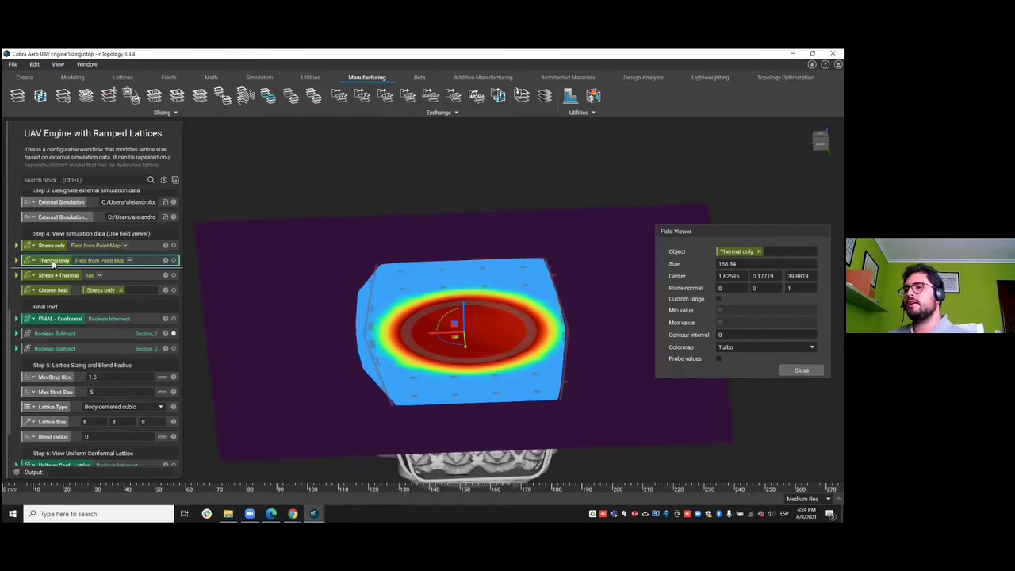
Set the Chosen field to Thermal only and examine the regenerated Section_1 lattice with the field view closed.
drag(51, 259, 118, 292)
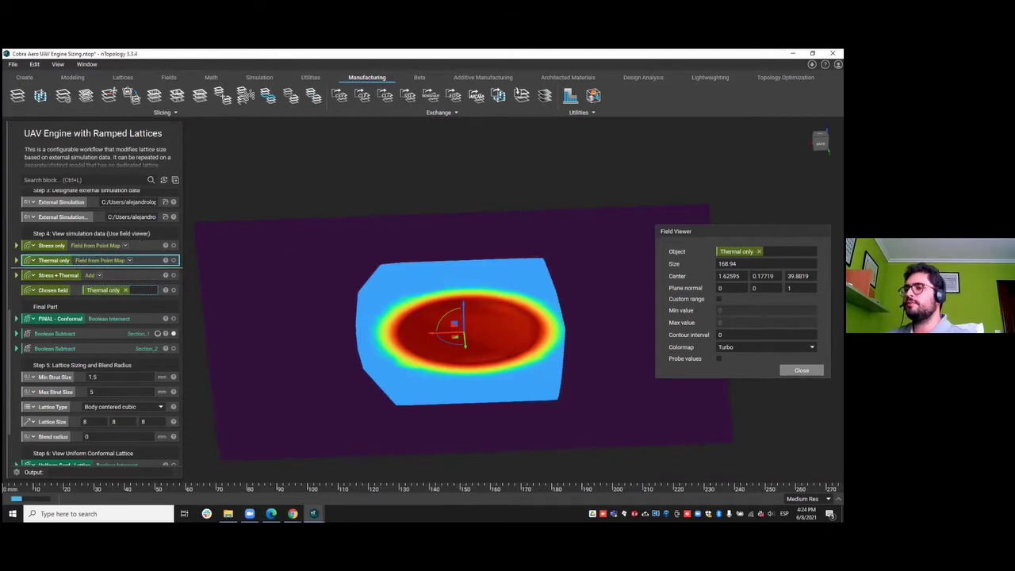
click(144, 322)
click(155, 334)
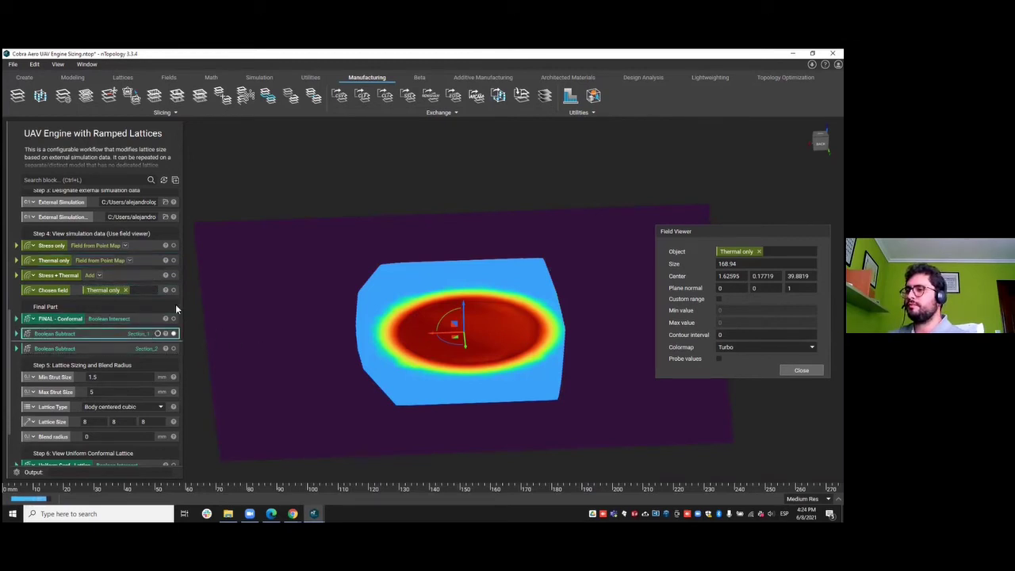
click(802, 369)
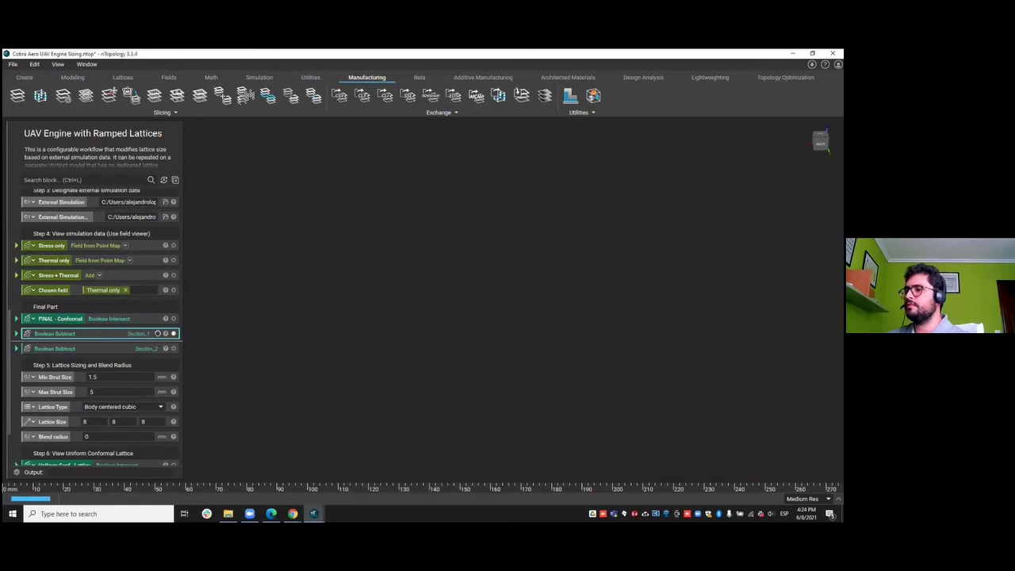
right_drag(613, 323, 547, 290)
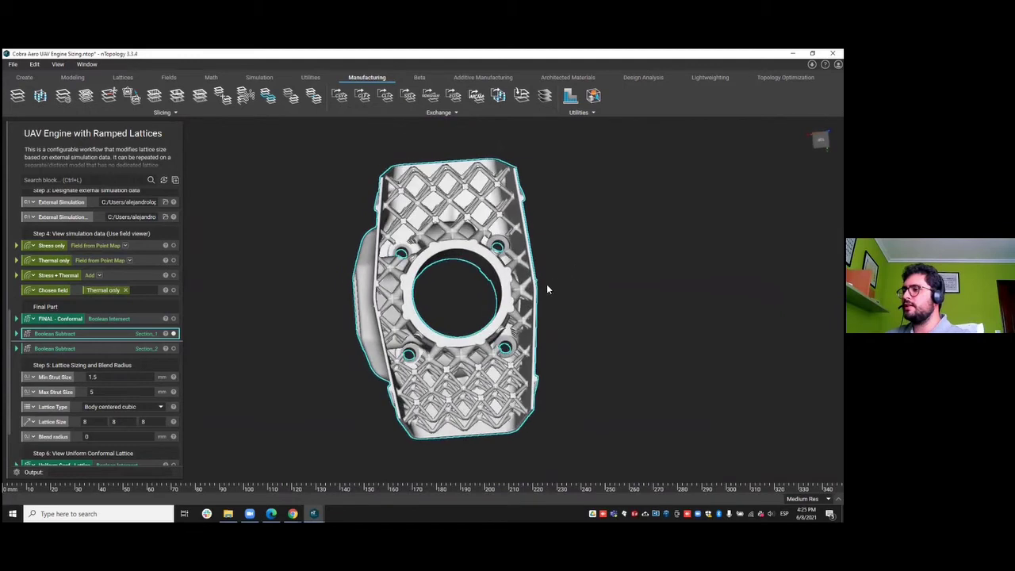
scroll(546, 290, up, 2)
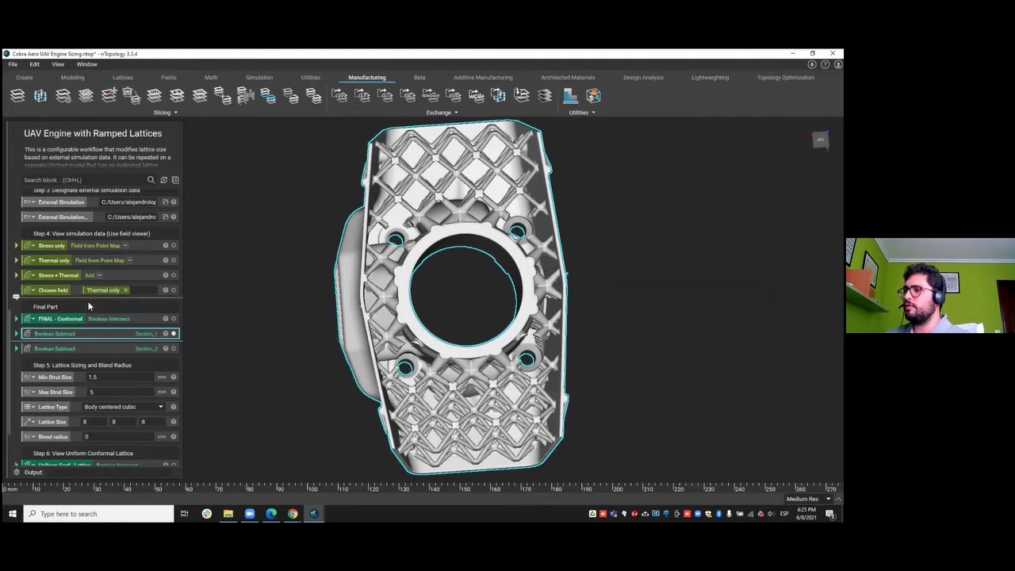
View the combined Stress + Thermal field with the Turbo colormap over the sectioned part.
click(66, 276)
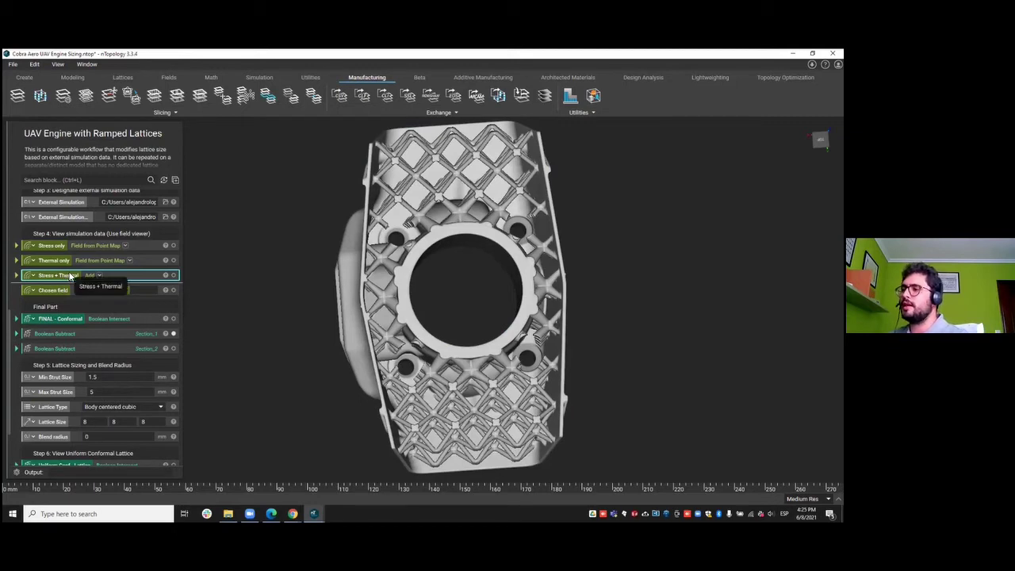
click(173, 275)
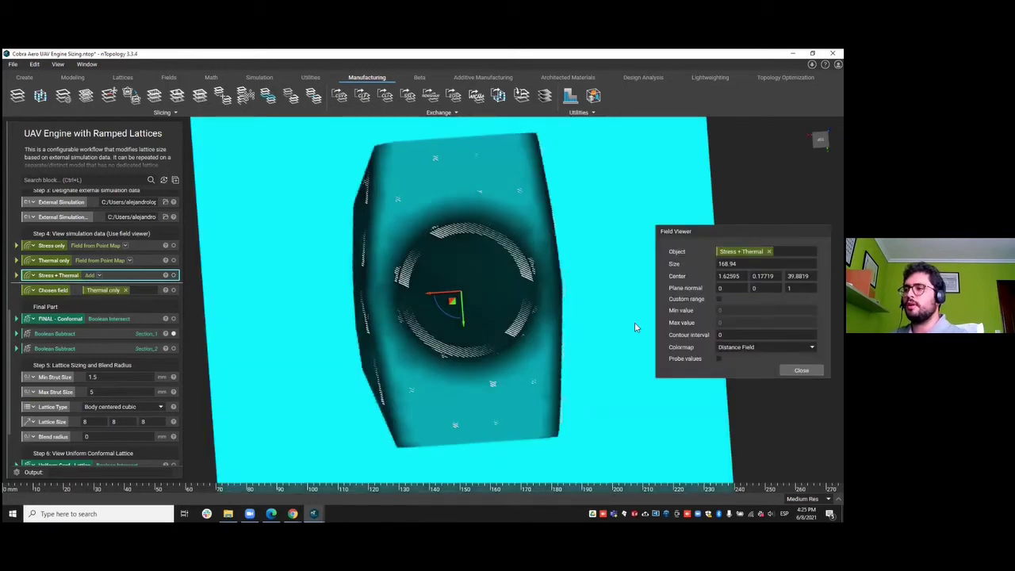
click(765, 346)
click(737, 361)
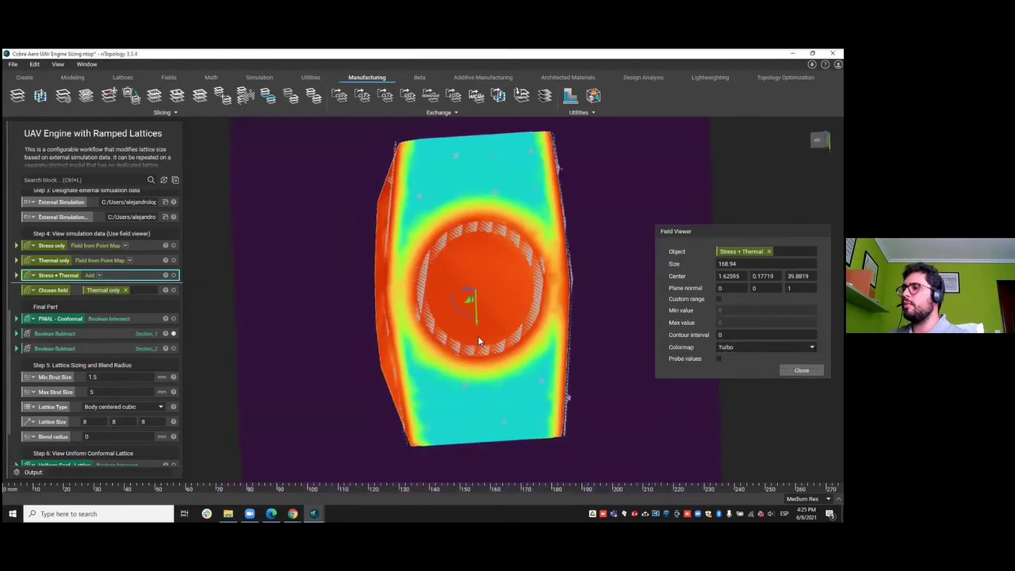
middle_drag(478, 341, 533, 320)
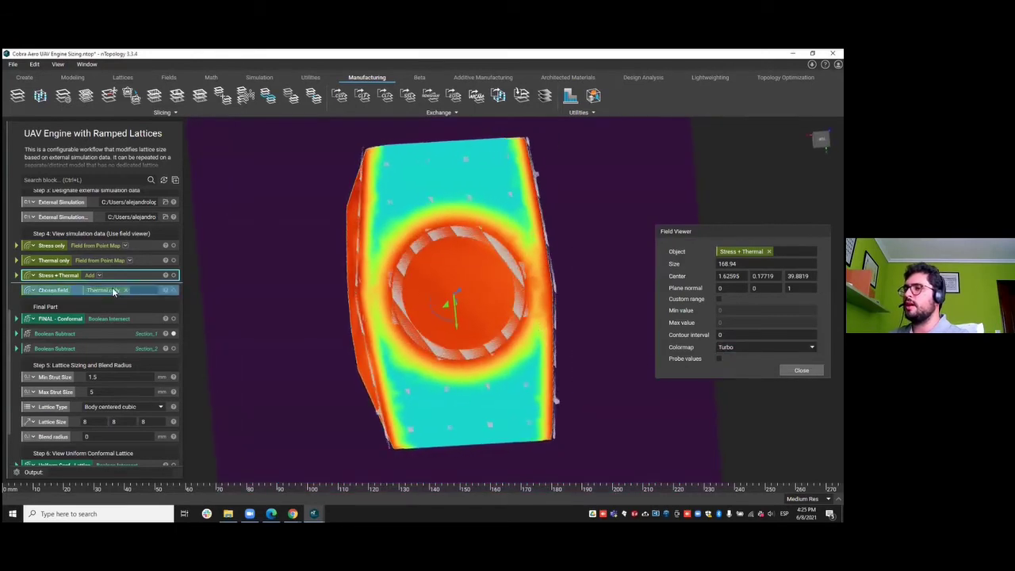
Set the Chosen field to Stress + Thermal and select the Section_1 Boolean Subtract body.
drag(117, 289, 112, 290)
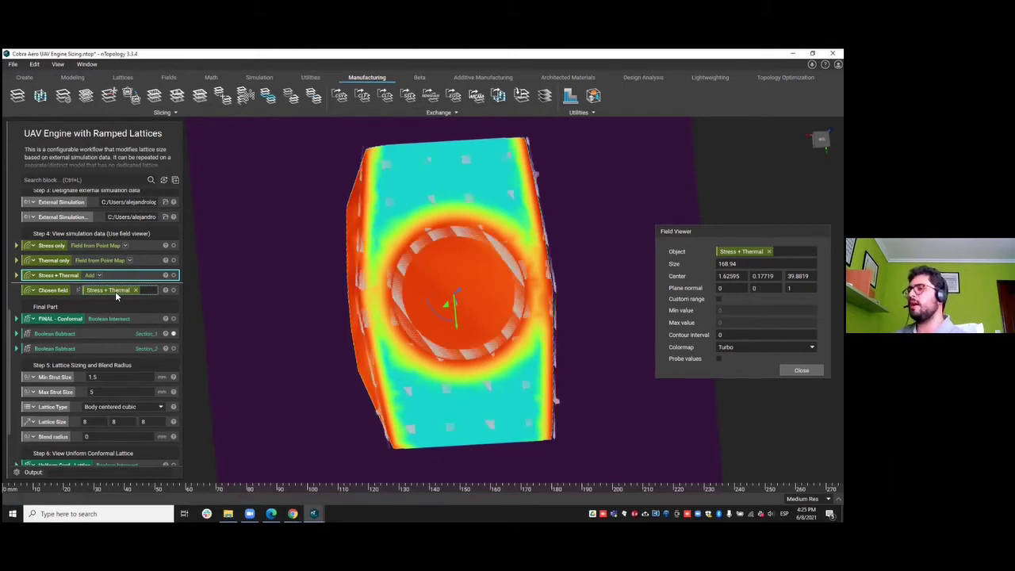
click(134, 335)
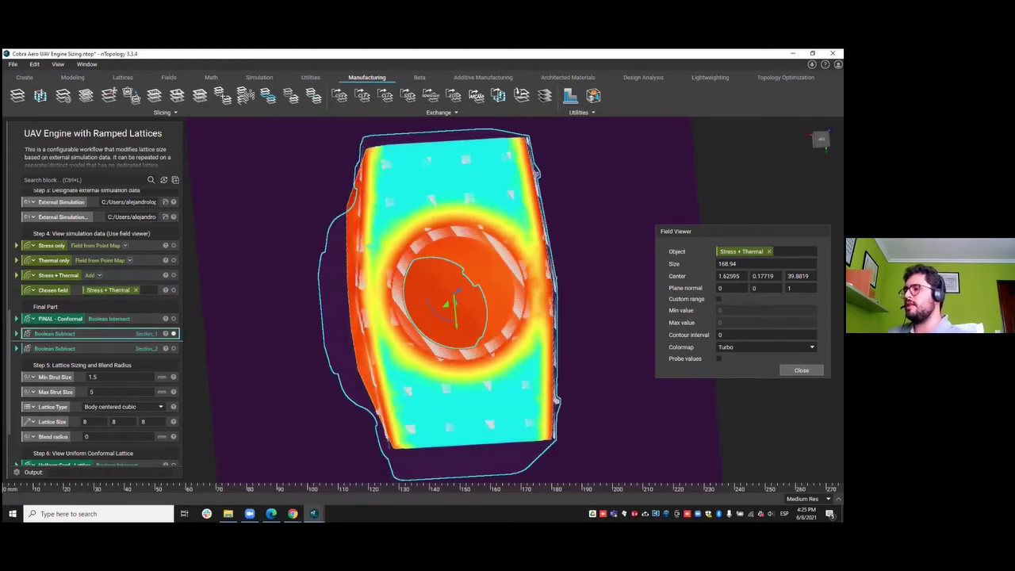
Close the field view and examine the regenerated Section_1 lattice sized by the combined Stress + Thermal field.
click(800, 369)
right_drag(611, 340, 525, 347)
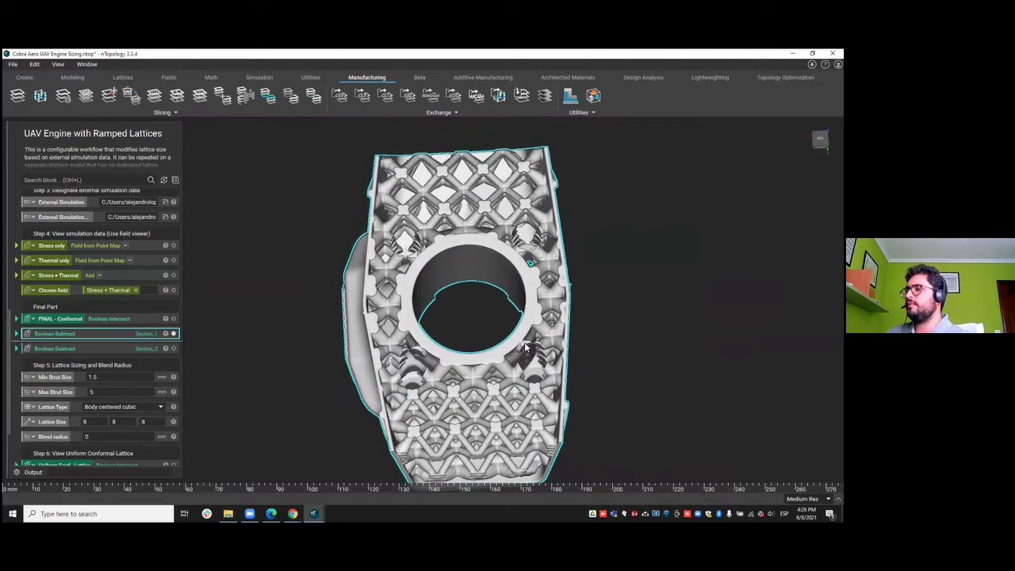
click(135, 319)
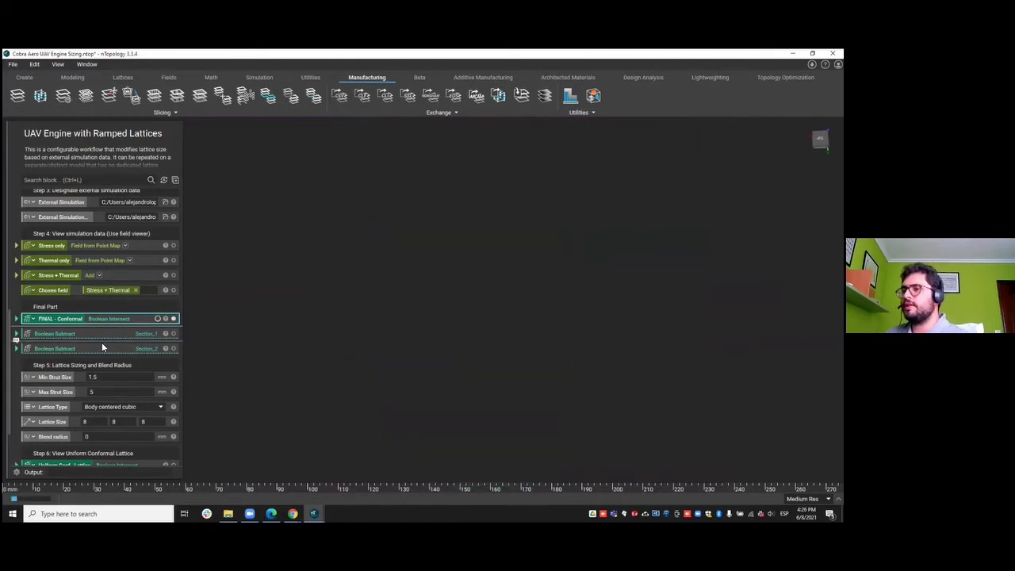
click(113, 334)
right_drag(510, 206, 487, 292)
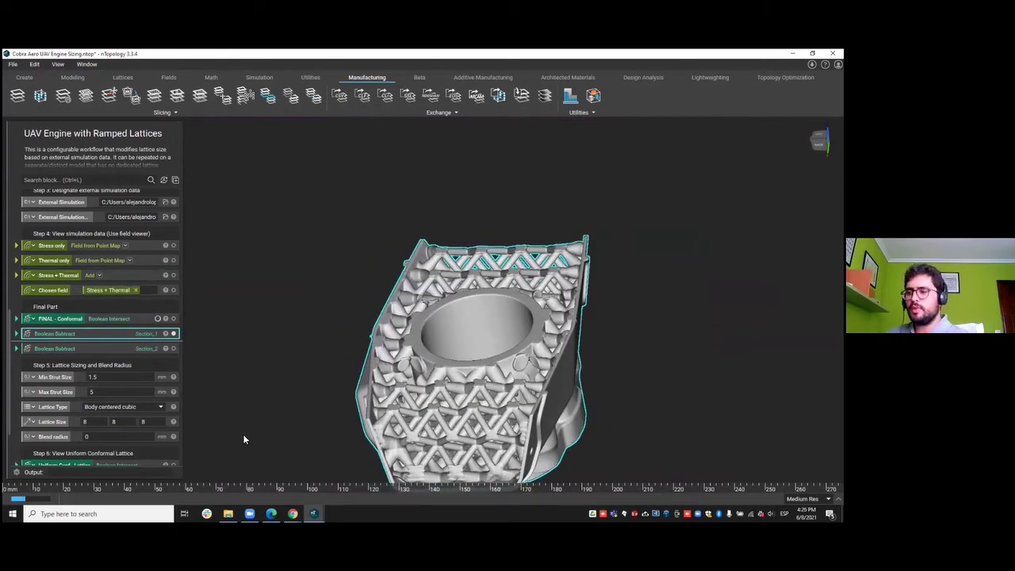
Switch to the Google Slides deck in Chrome, present it full screen and advance to the Air-Cooled Combustion Engine Cylinder slide.
click(293, 513)
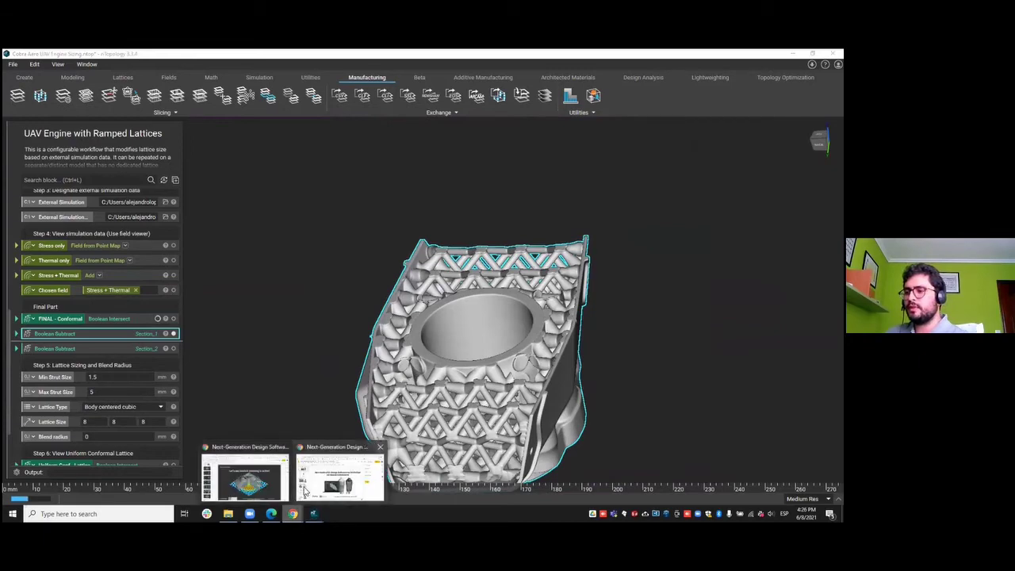
click(246, 474)
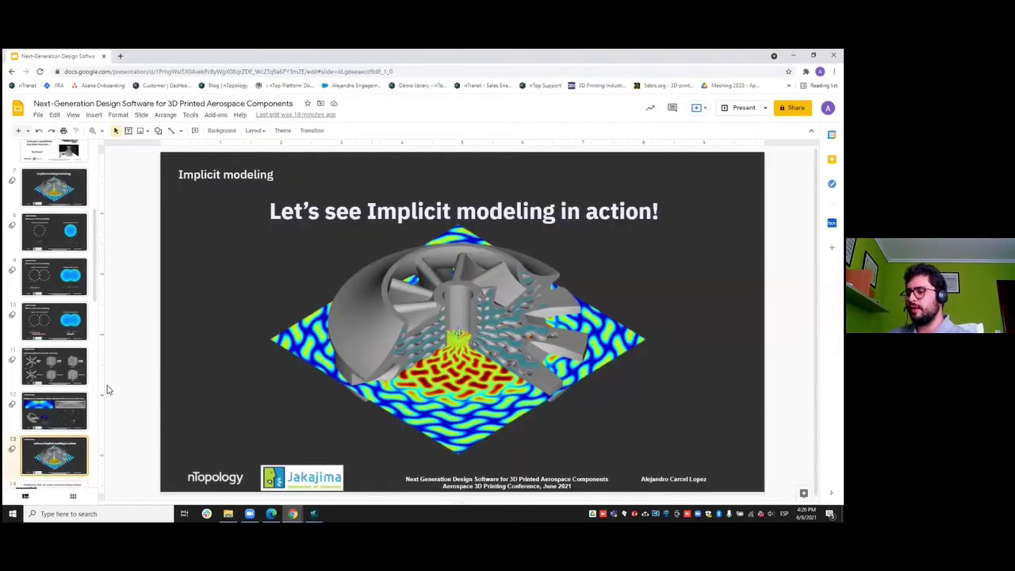
key(ctrl+F5)
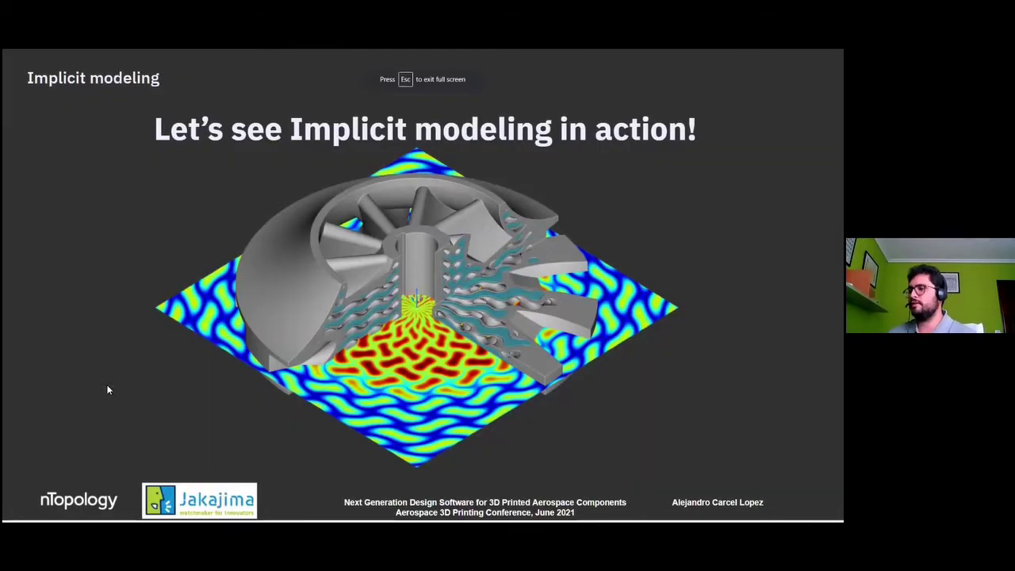
key(Right)
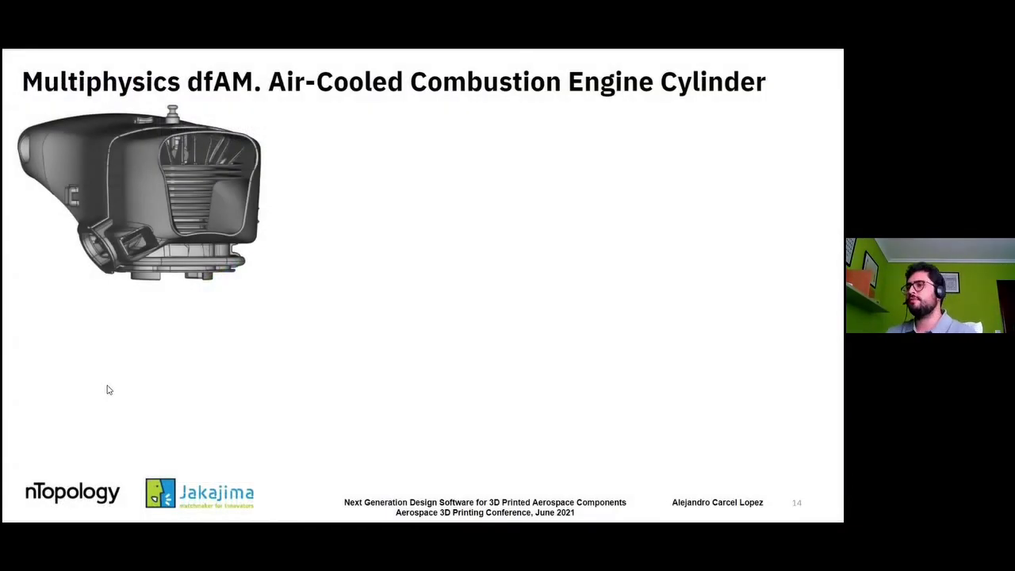